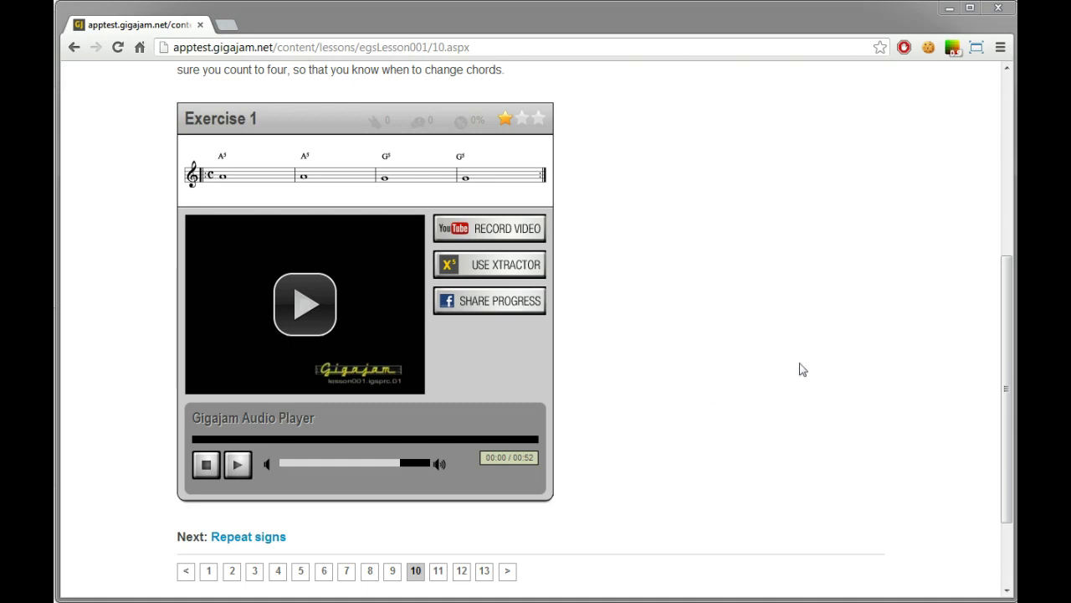
# Play the Exercise 1 demo video of the A5–A5–G5–G5 stave on lesson page 10
pyautogui.scroll(4, 749, 366)
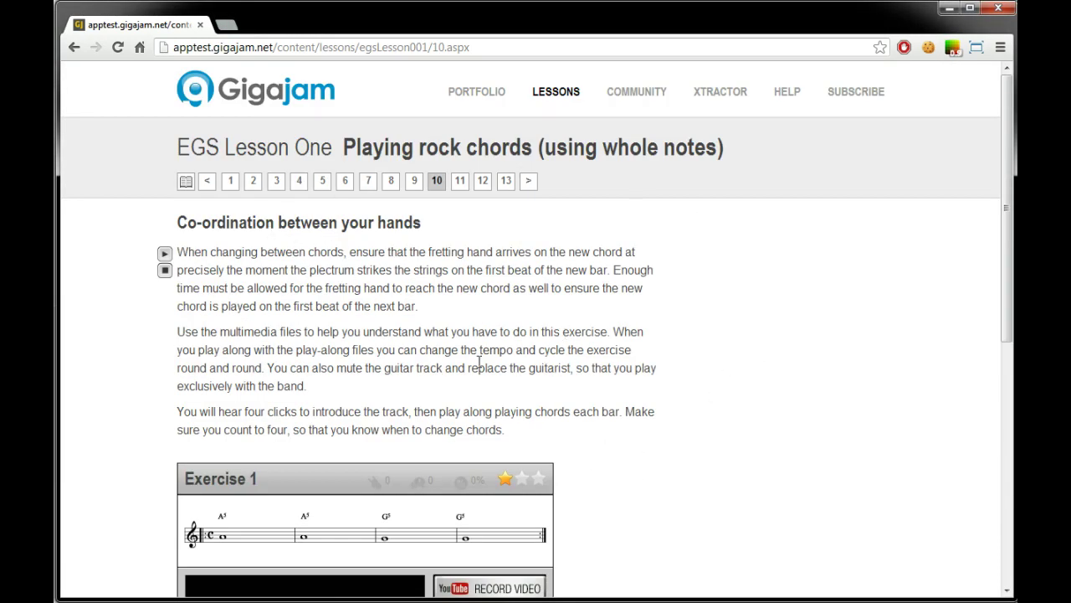
pyautogui.scroll(-4, 648, 365)
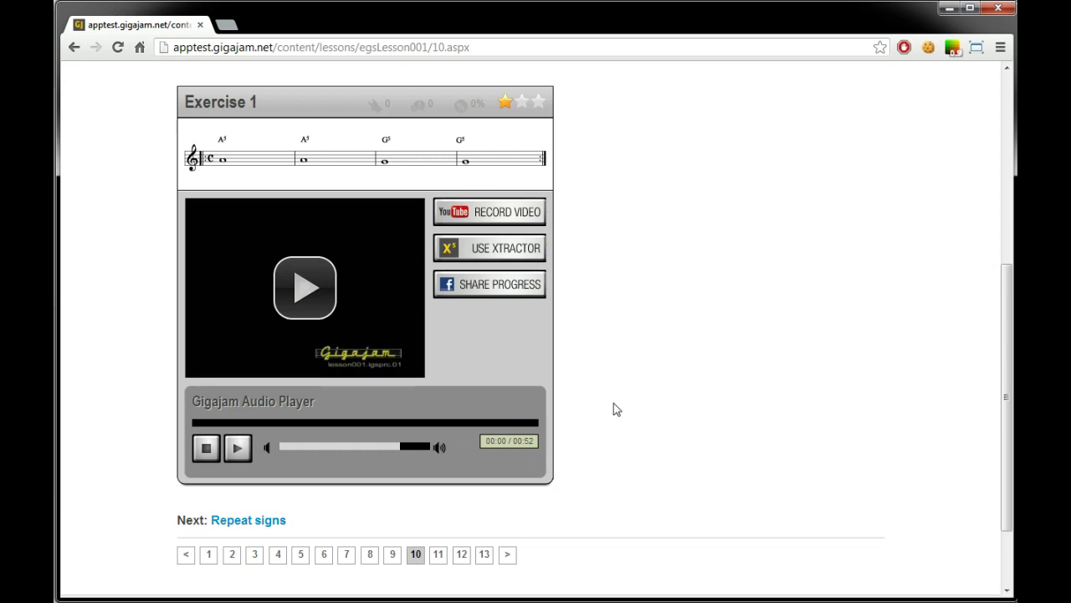
pyautogui.click(306, 293)
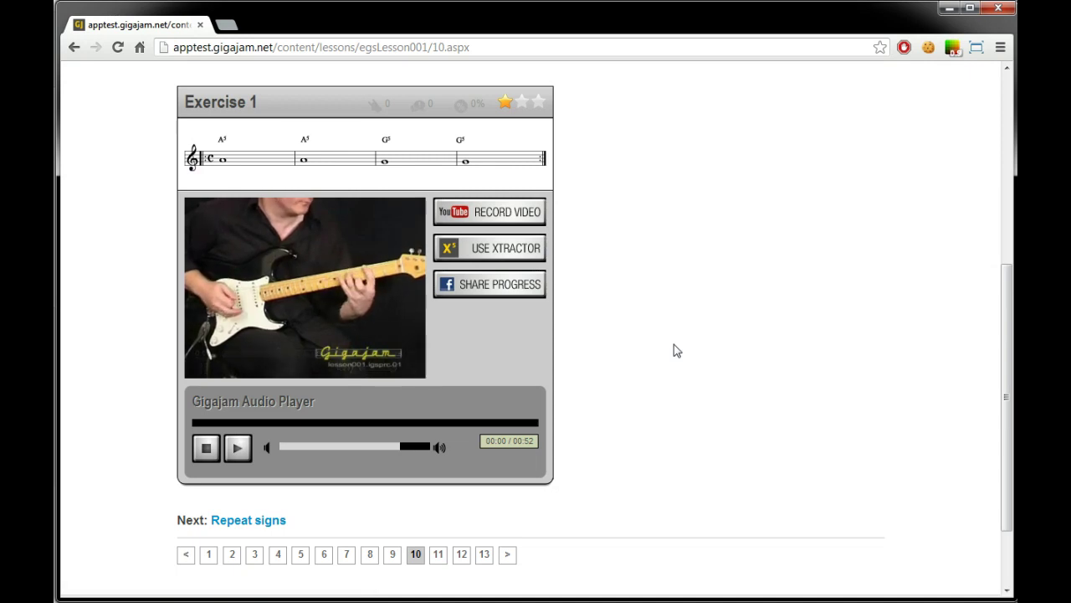
# Play the Exercise 1 backing track briefly, then stop it so it resets to 00:00
pyautogui.click(236, 450)
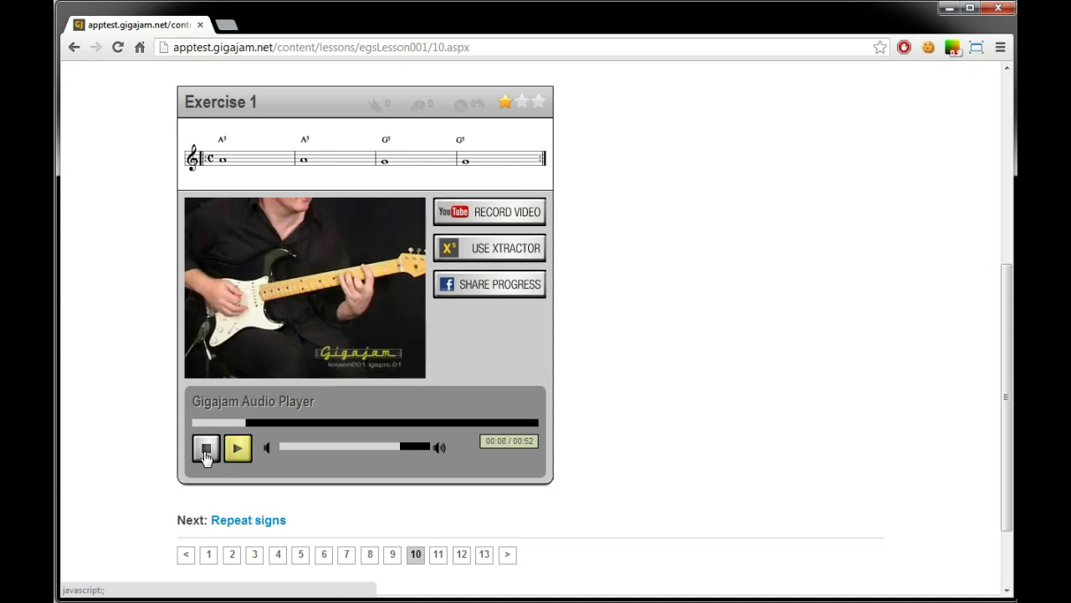
pyautogui.click(205, 454)
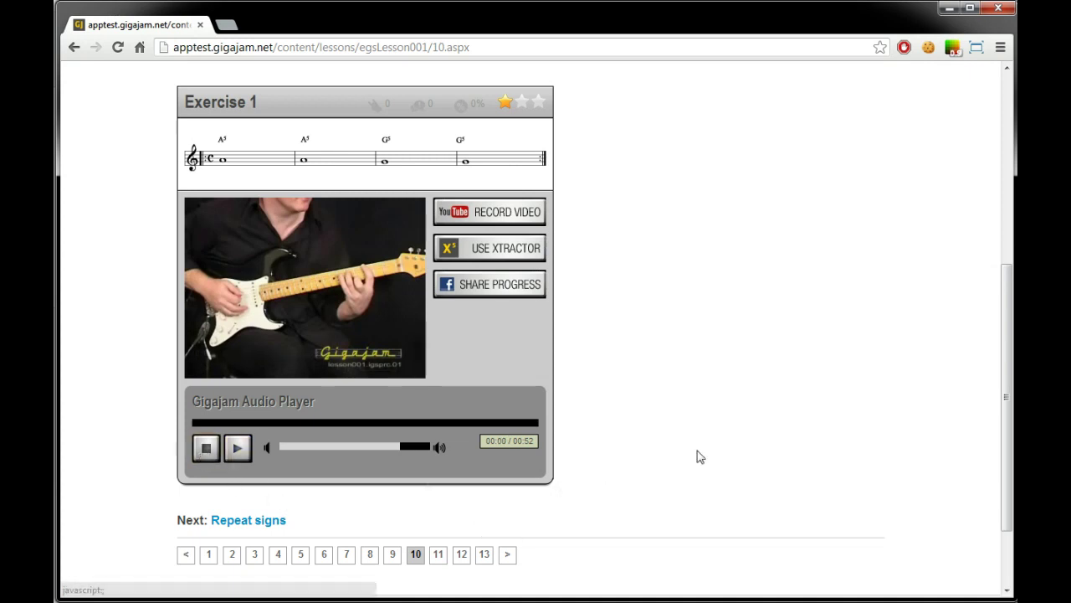
# Open the Exercise 1 recording panel and bring up the live webcam preview
pyautogui.click(483, 219)
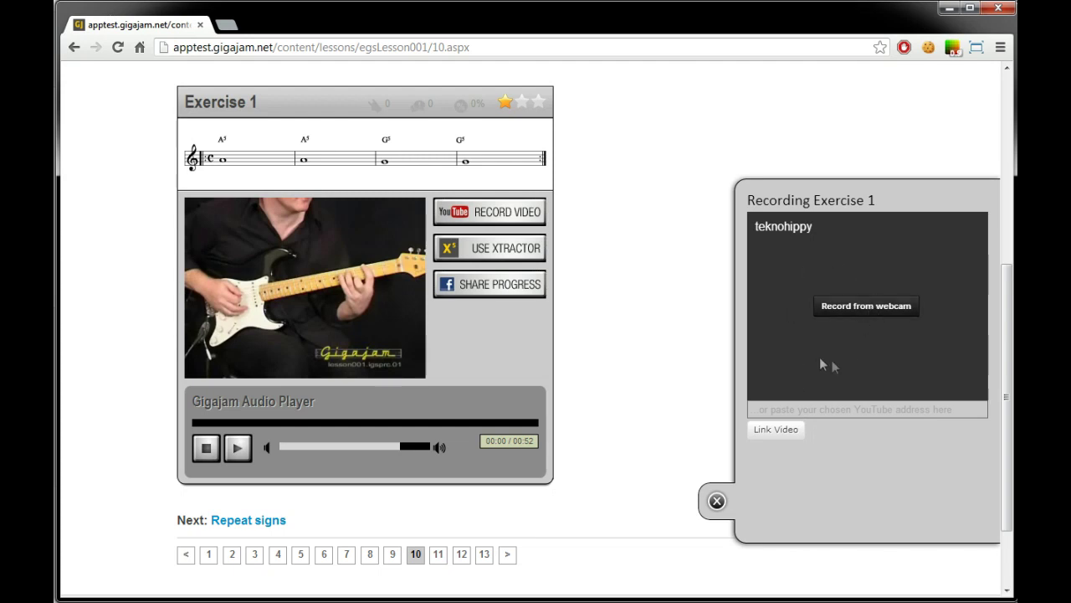
pyautogui.click(873, 316)
pyautogui.click(888, 310)
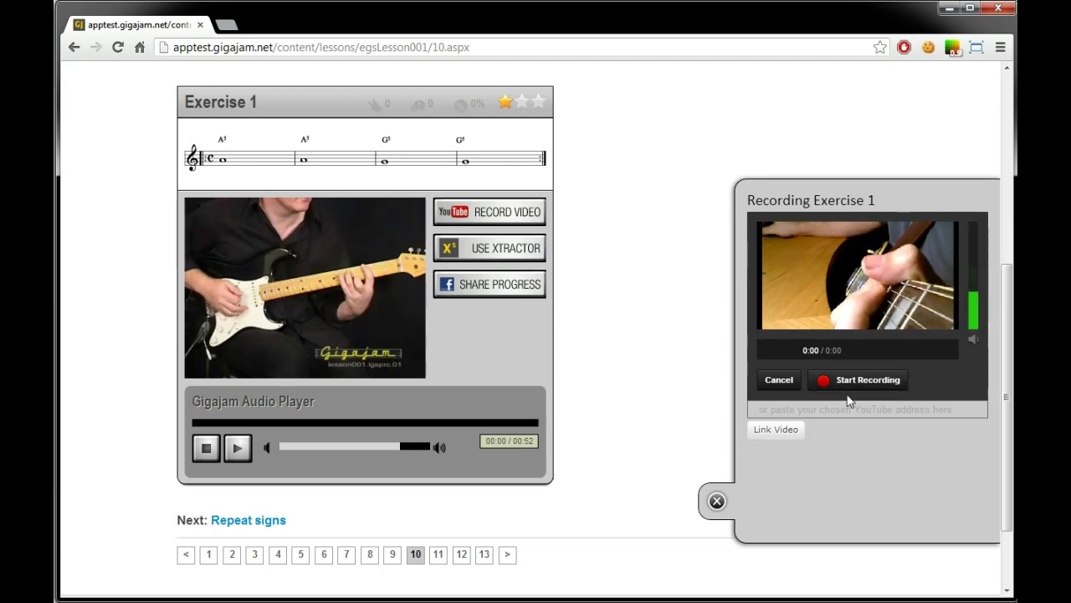
# Record a 19-second webcam take of Exercise 1 while playing along with the backing track
pyautogui.click(870, 382)
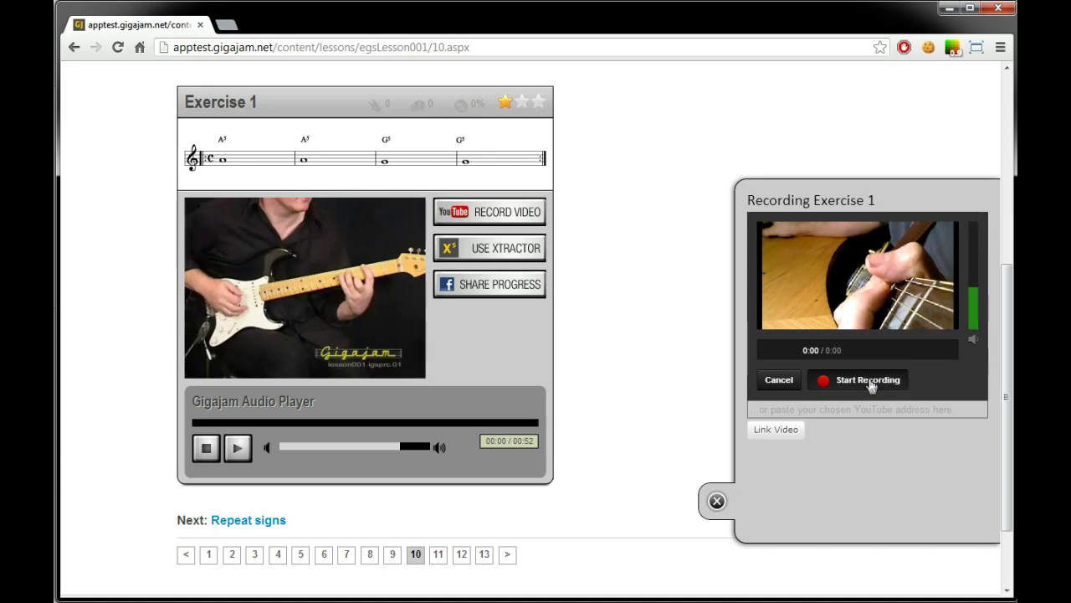
pyautogui.click(554, 333)
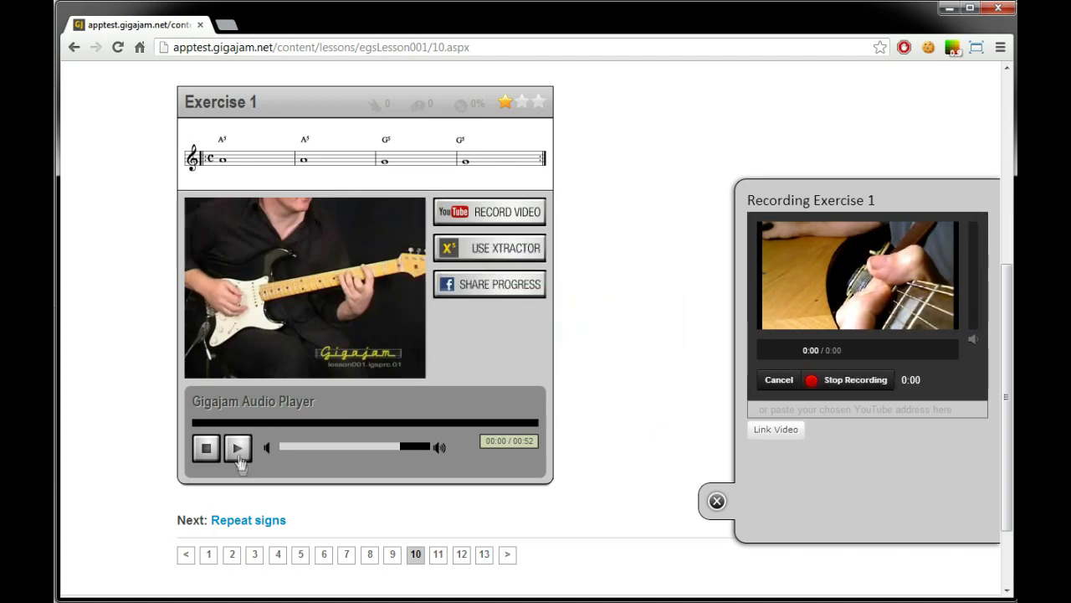
pyautogui.click(237, 448)
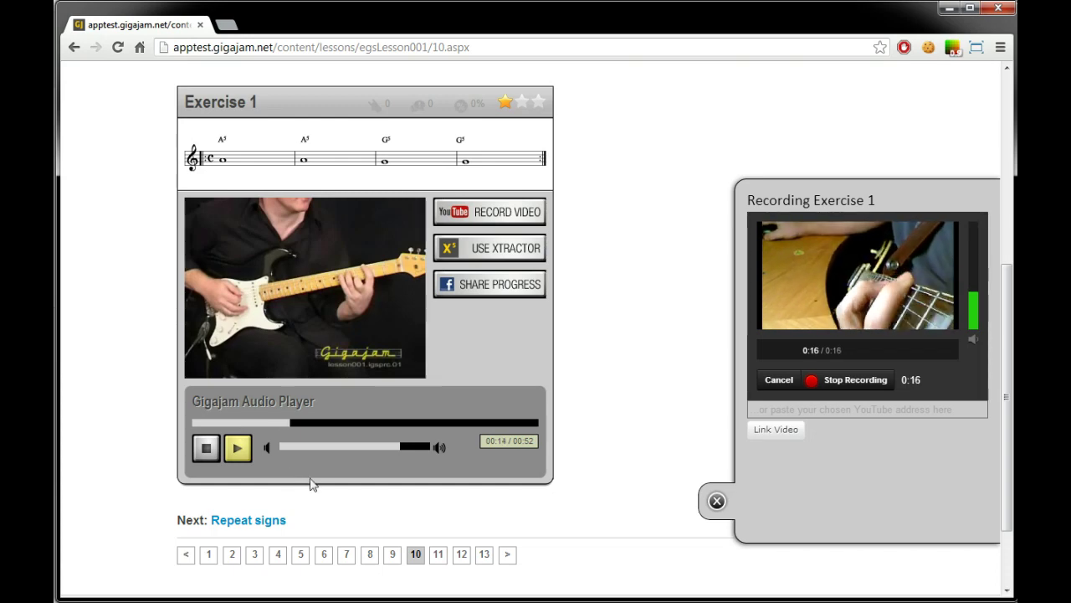
pyautogui.click(206, 447)
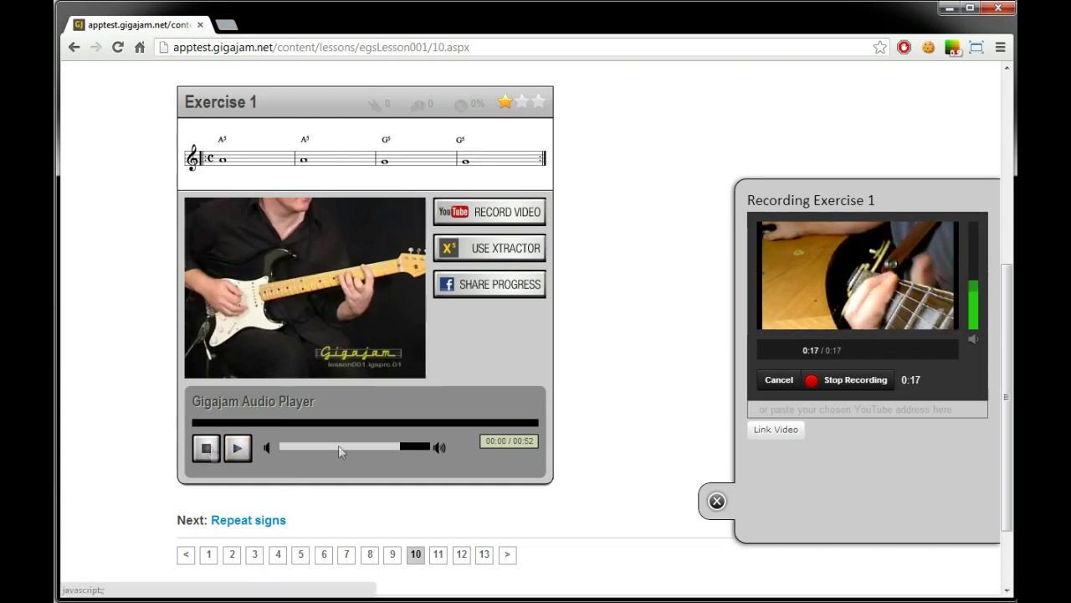
pyautogui.click(860, 385)
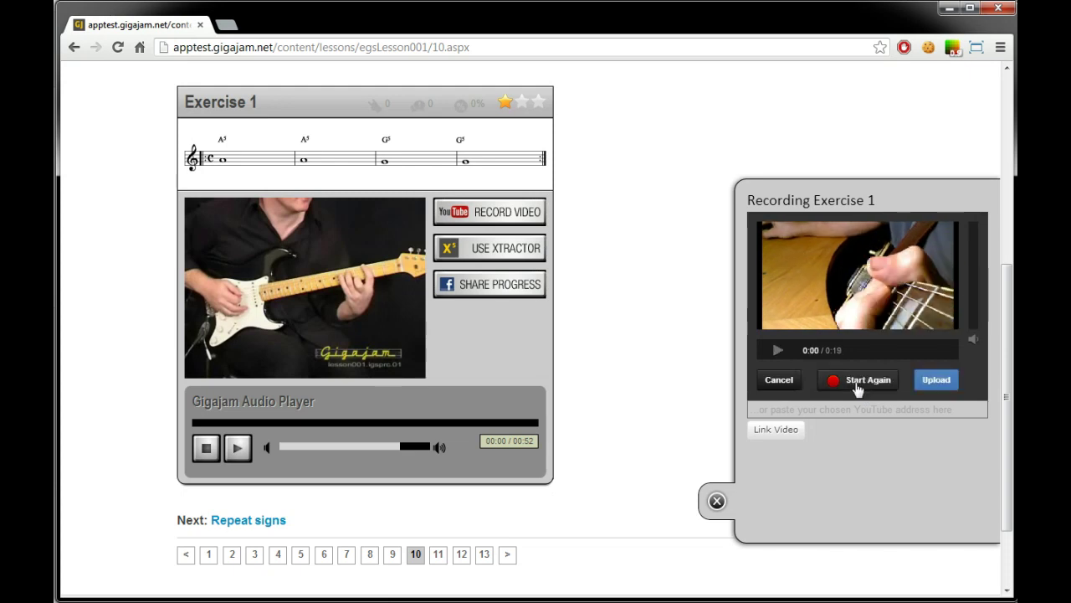
# Review the recorded take, then upload it to the portfolio for manual marking
pyautogui.click(777, 352)
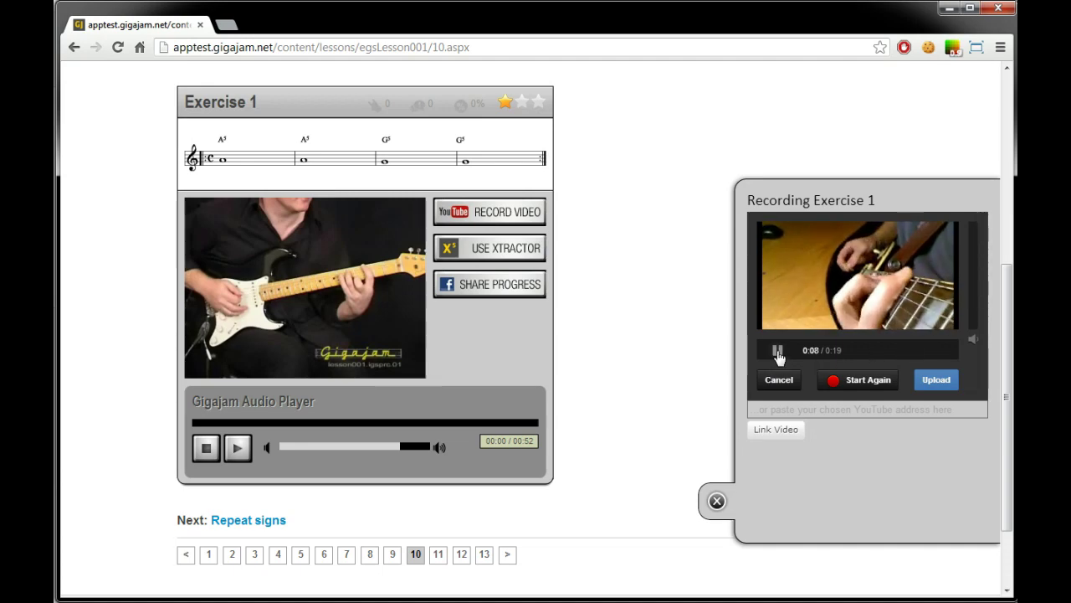
pyautogui.click(778, 351)
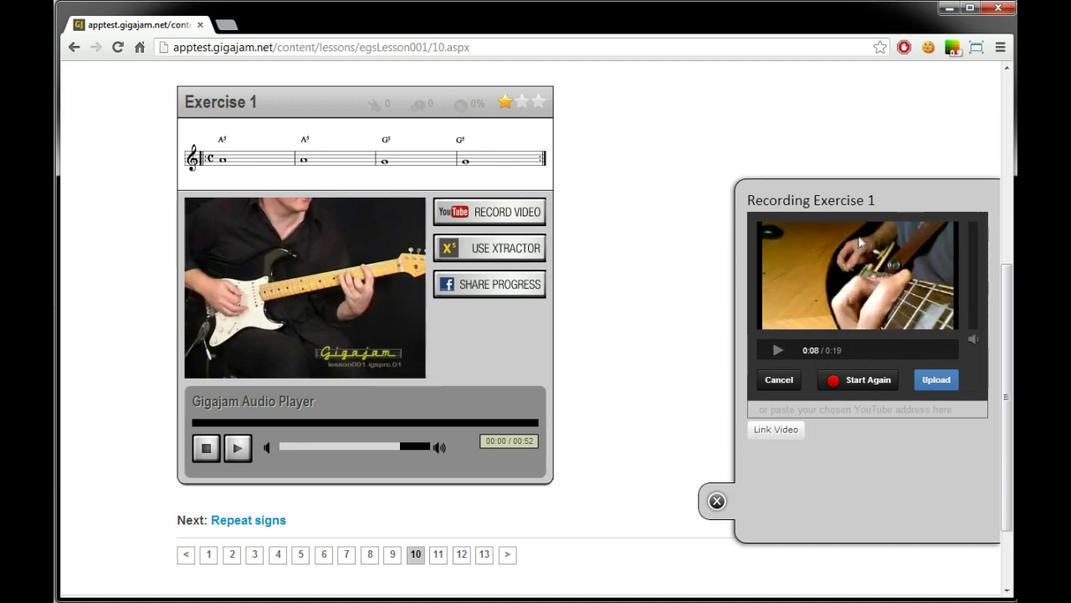
pyautogui.click(937, 380)
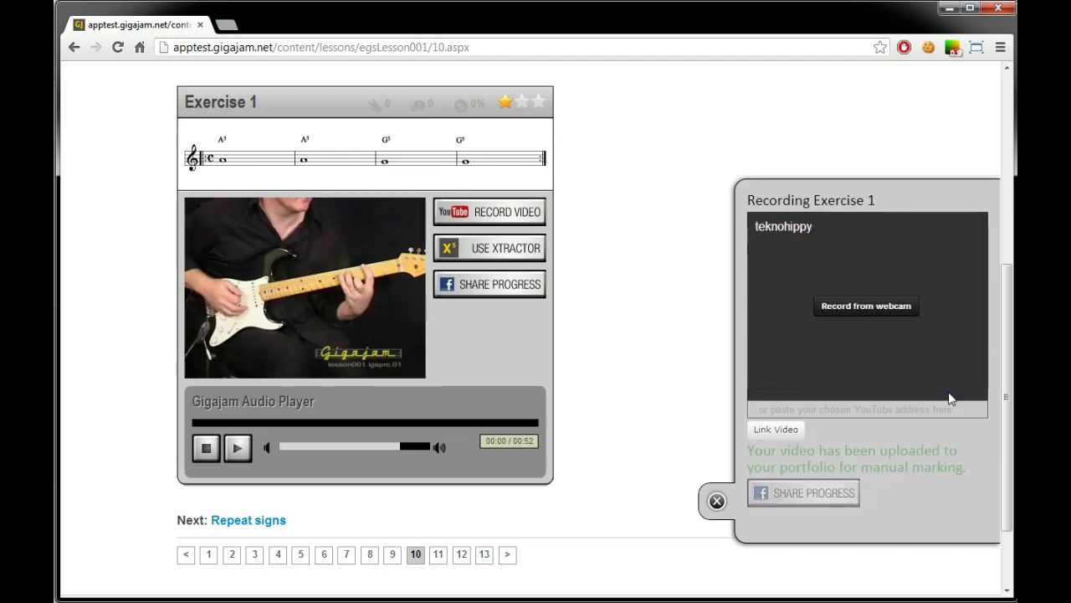
# Check the upload confirmation message and go to the portfolio page
pyautogui.moveTo(758, 458); pyautogui.dragTo(959, 467)
pyautogui.click(909, 495)
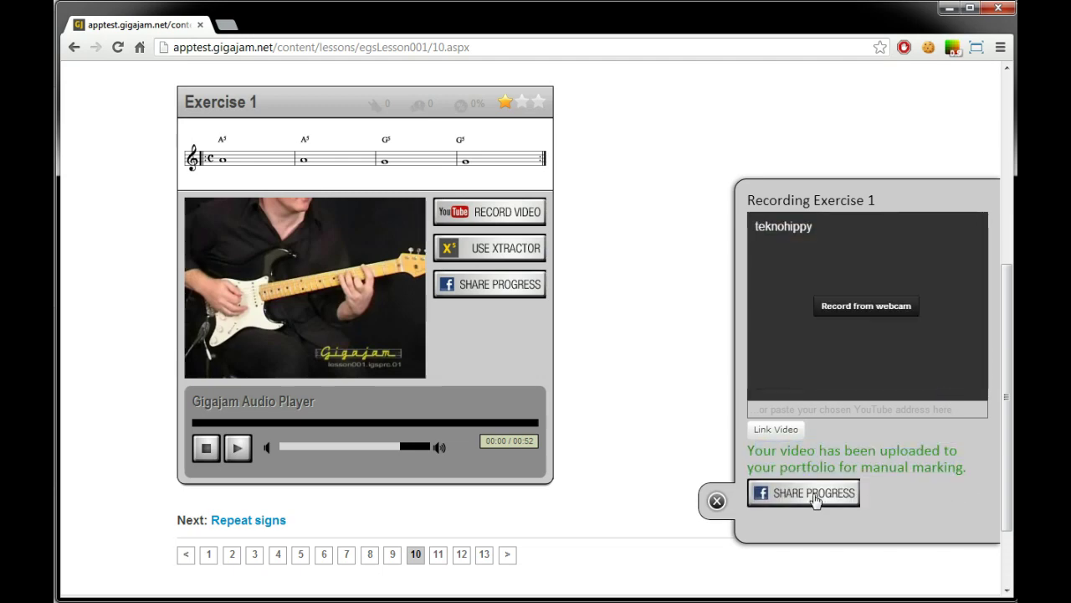
pyautogui.scroll(5, 695, 344)
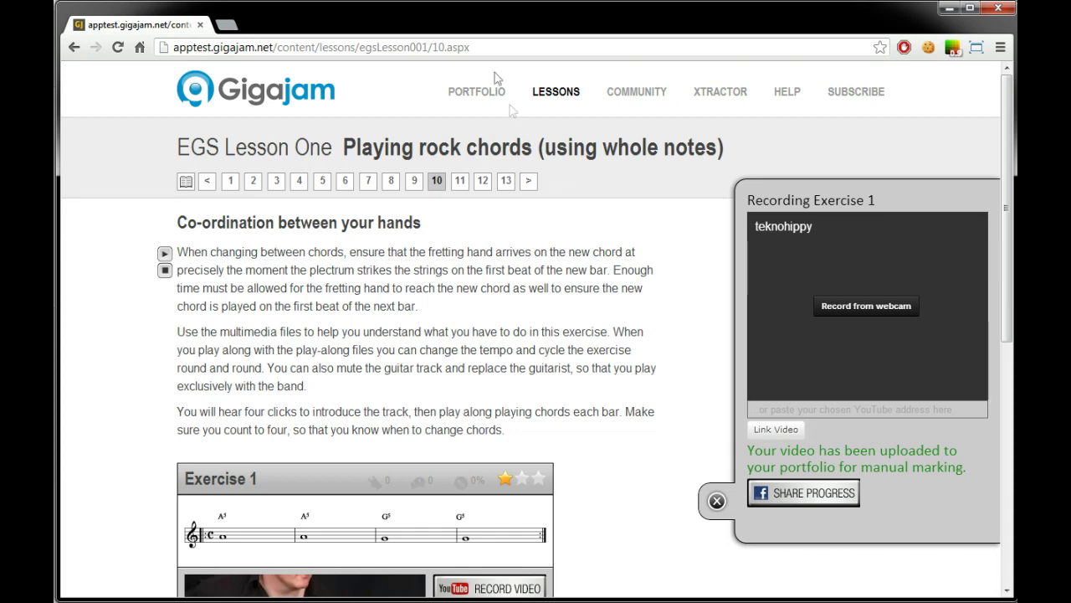
pyautogui.click(474, 93)
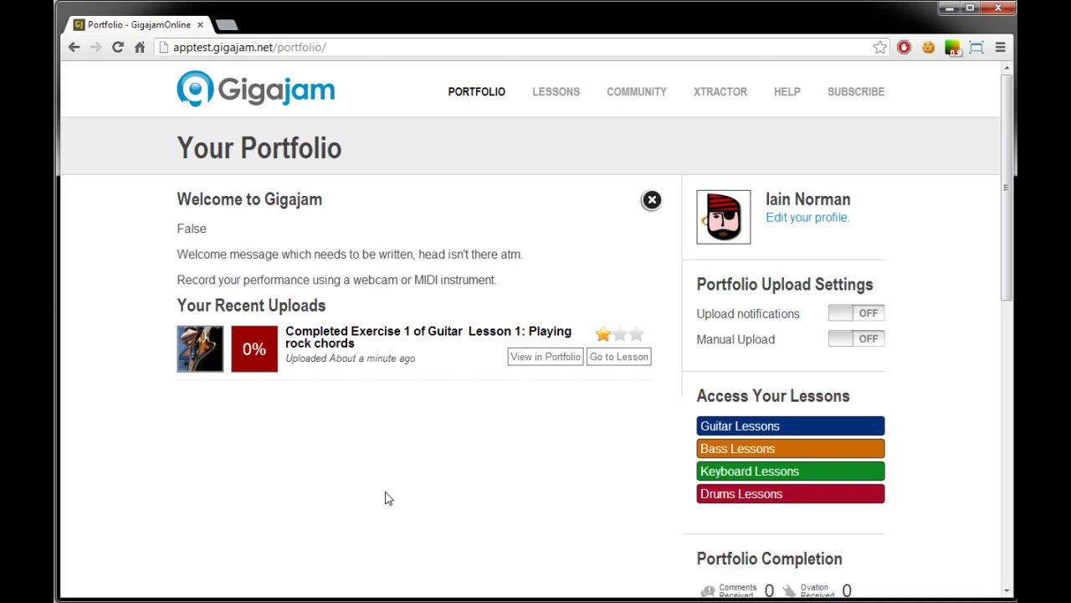
# Reload the portfolio to see the 30% mark, then open the Lesson 1 Exercise 1 entry
pyautogui.press('F5')
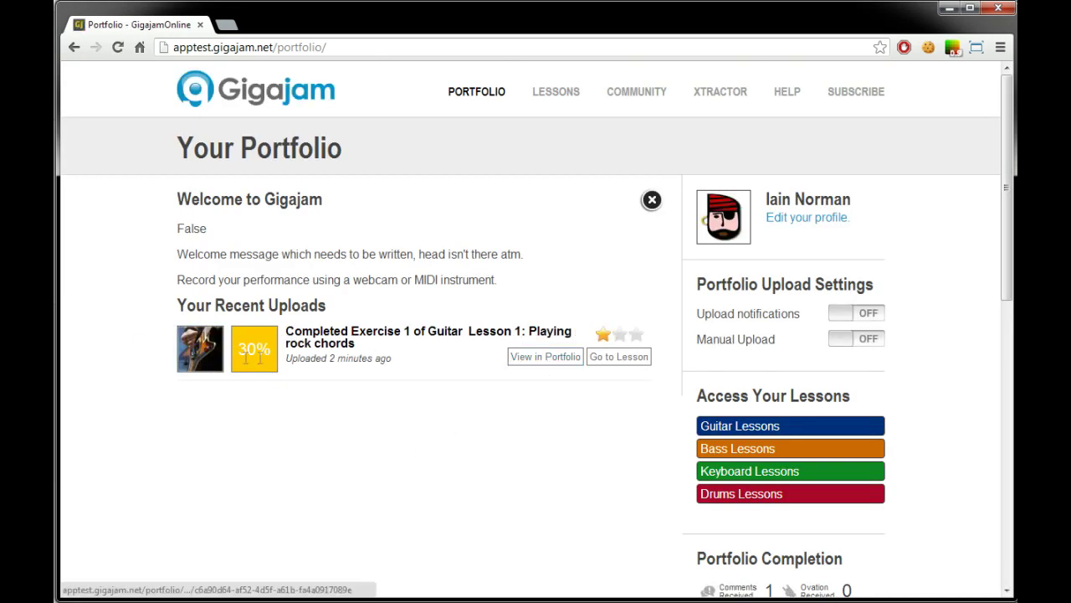
pyautogui.click(545, 358)
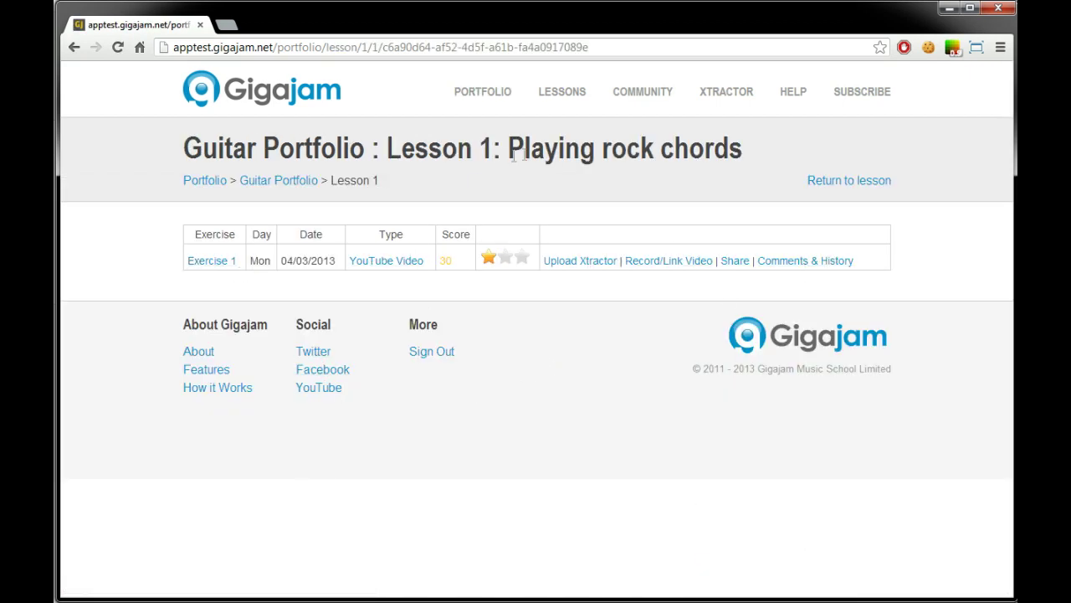
# Reply 'What do you mean by dropped?' under the teacher's Exercise 1 feedback
pyautogui.click(792, 262)
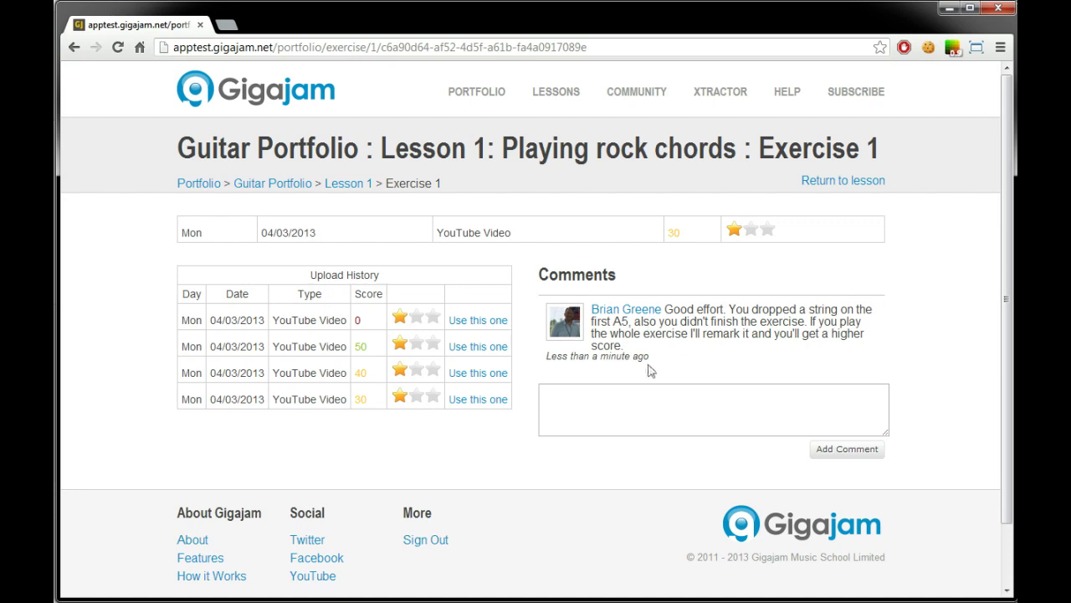
pyautogui.click(650, 399)
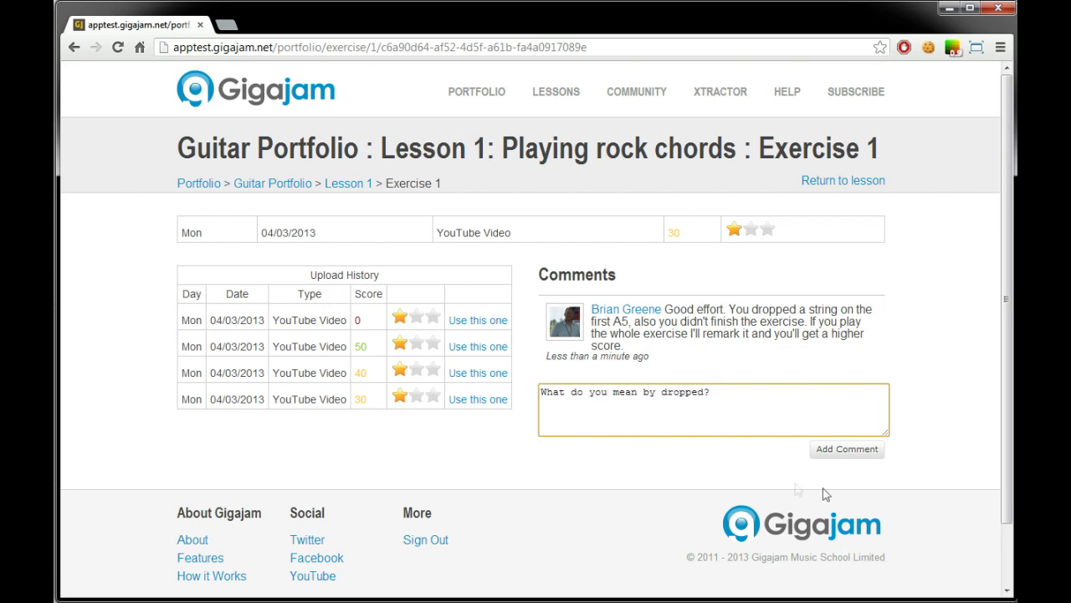
pyautogui.click(832, 449)
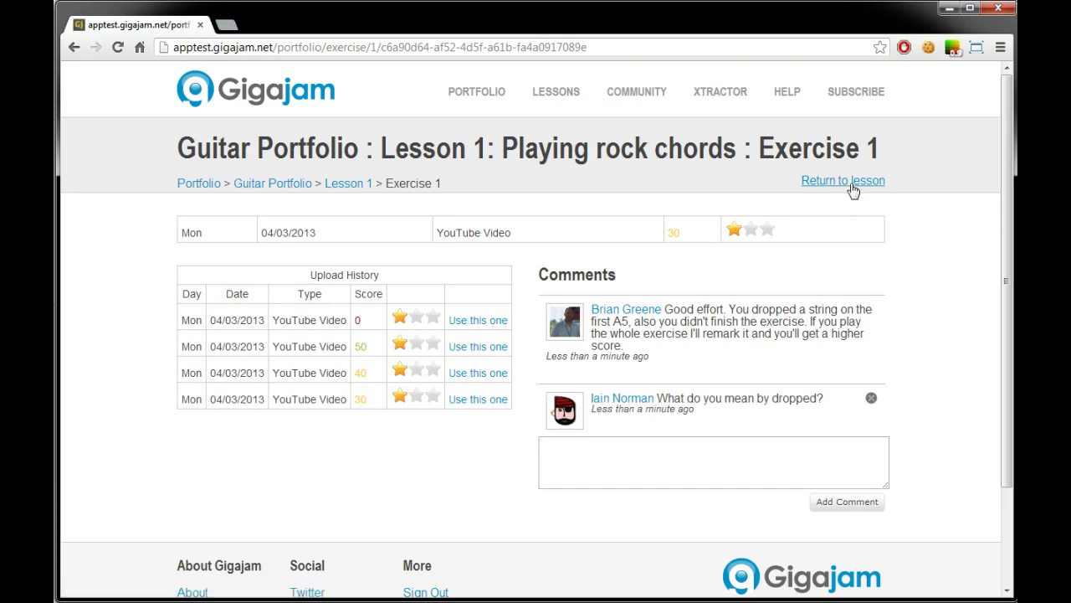
# Go back to lesson page 10 and reopen the Exercise 1 recording panel
pyautogui.click(852, 190)
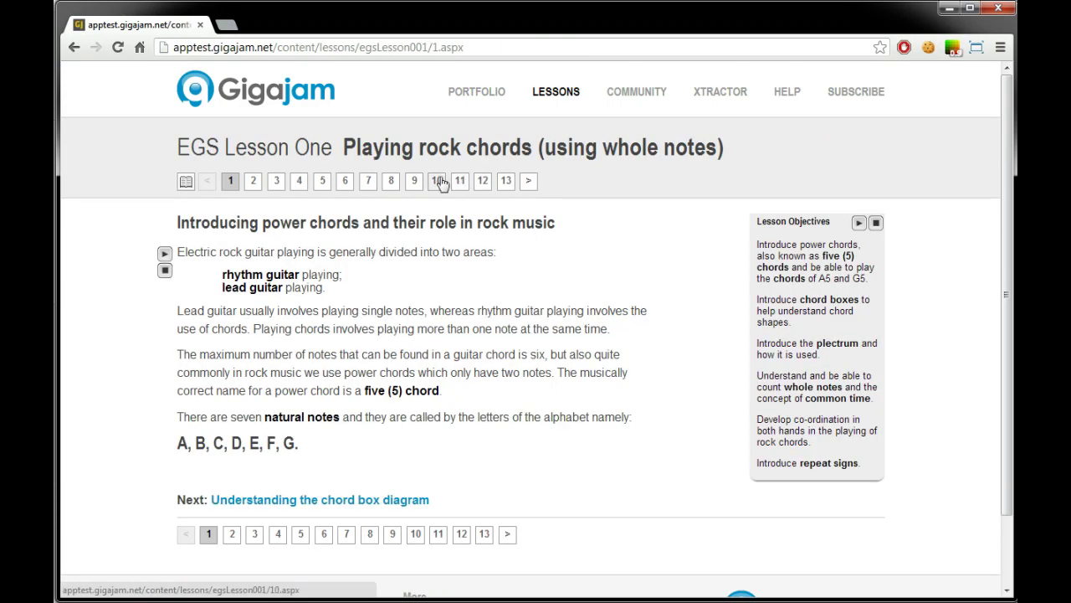
pyautogui.click(441, 183)
pyautogui.scroll(-5, 706, 407)
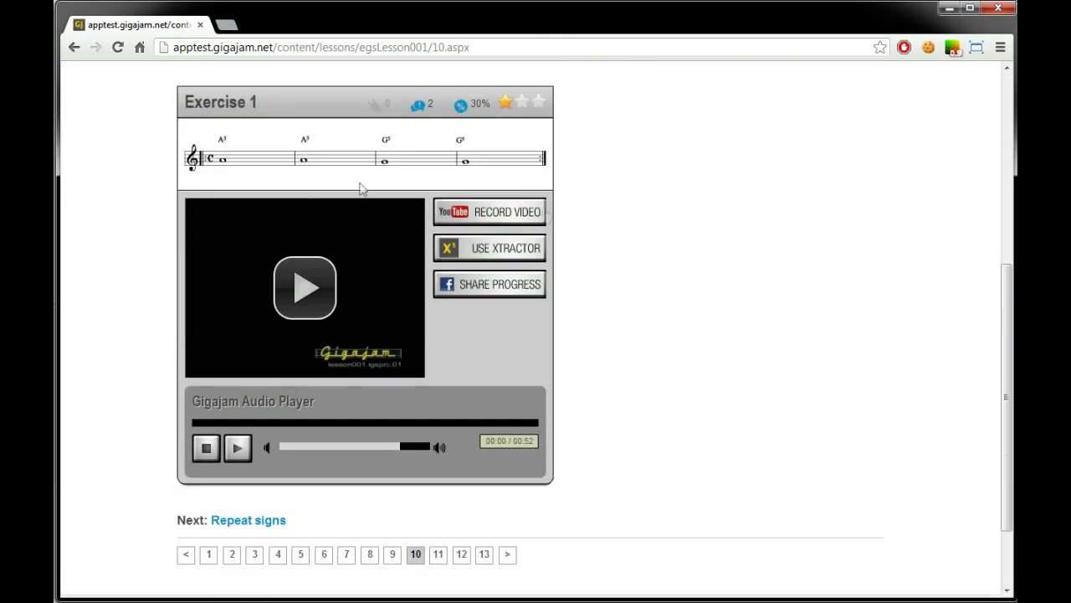
pyautogui.click(506, 215)
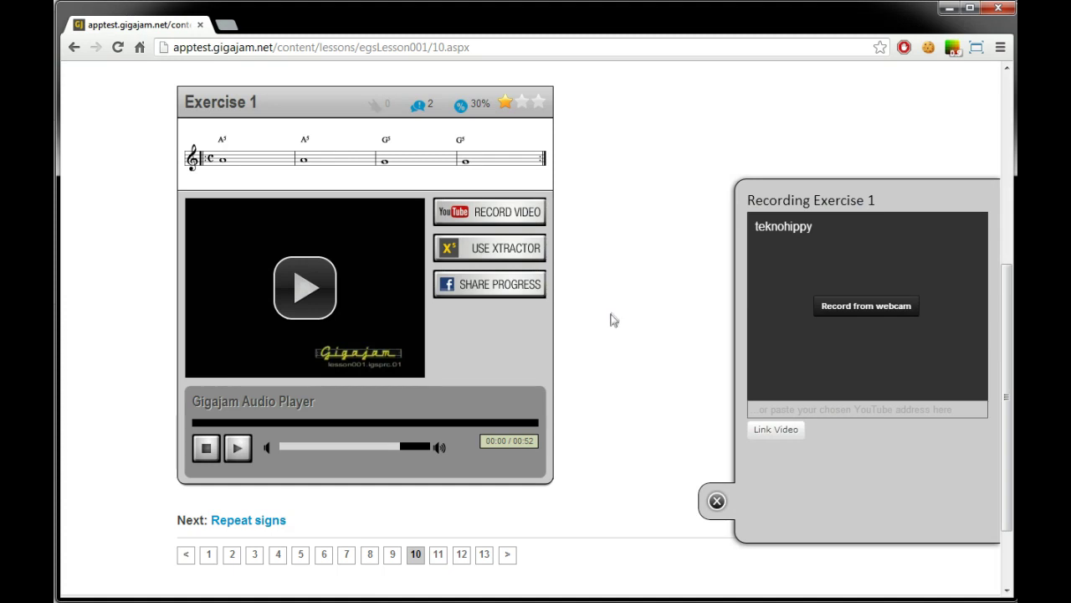
pyautogui.scroll(1, 612, 318)
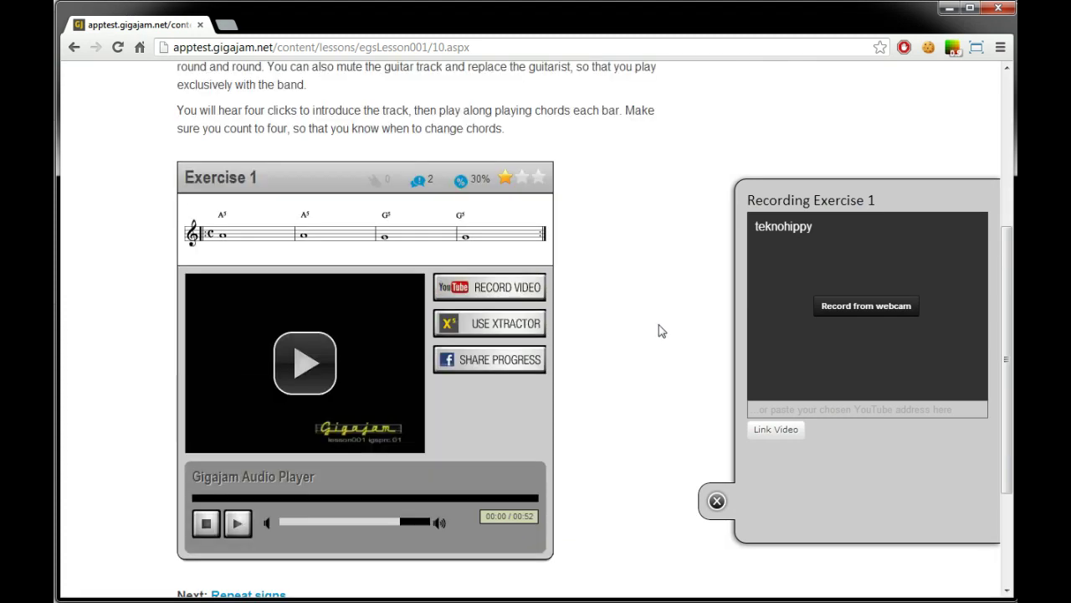
pyautogui.scroll(-1, 660, 331)
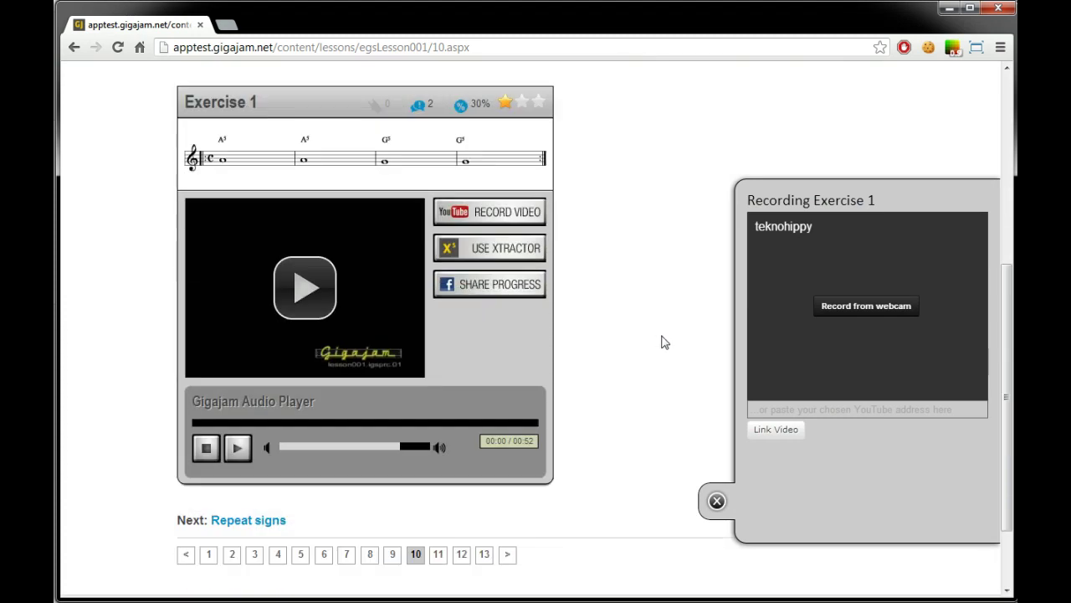